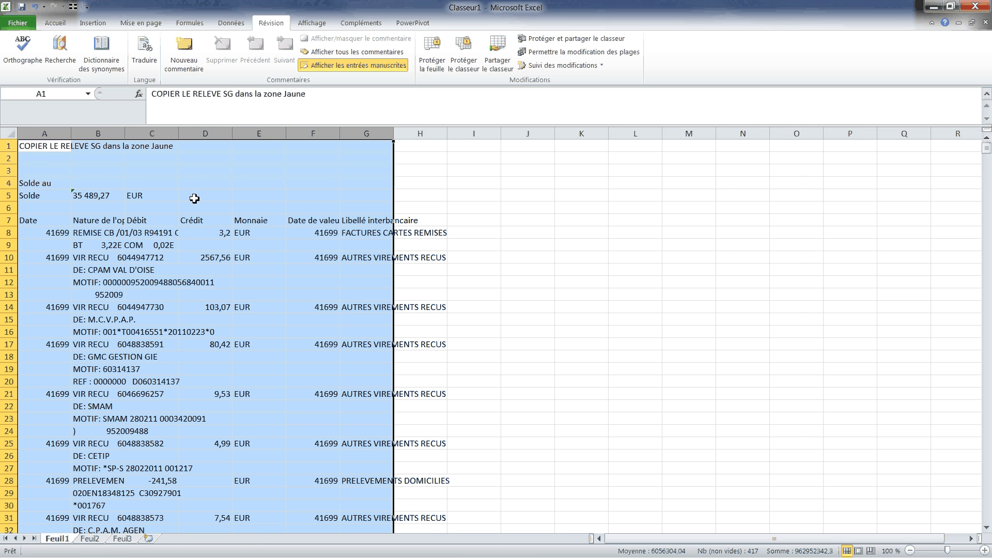
Step: Copy columns A to G of the bank statement and paste them as values at A1 of EXTRACTION BQE in the Import Banque SG workbook
key("ctrl+c")
key("ctrl+Tab")
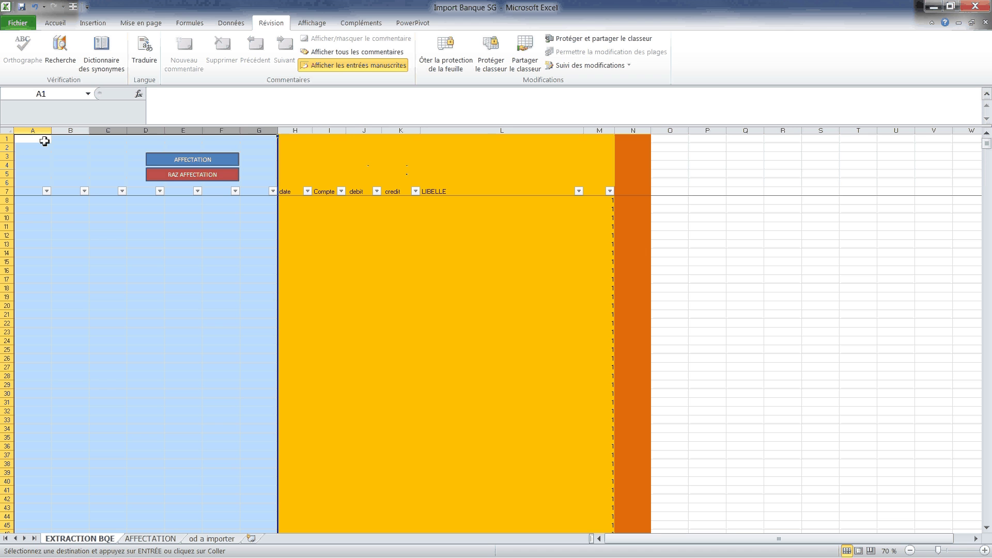
left_click(36, 154)
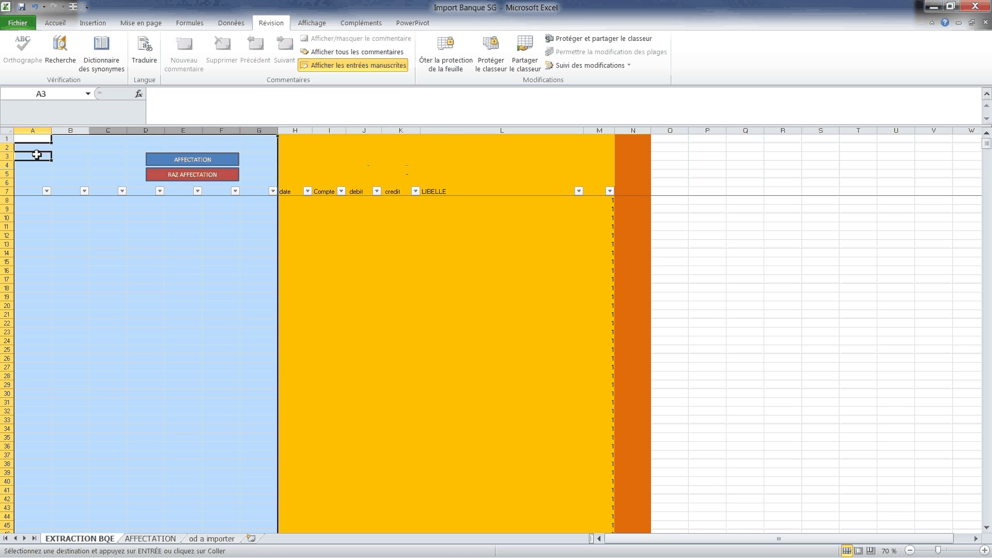
right_click(32, 139)
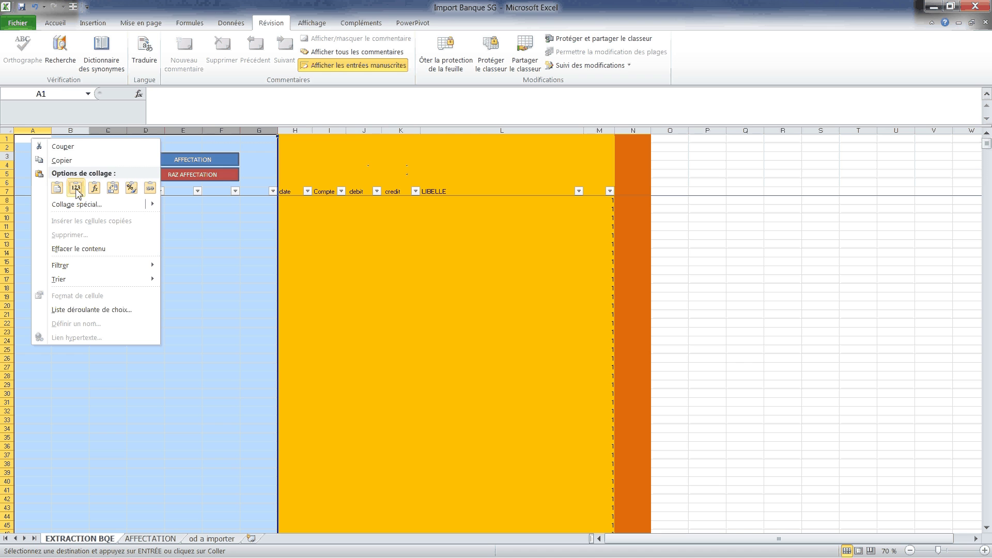
left_click(75, 188)
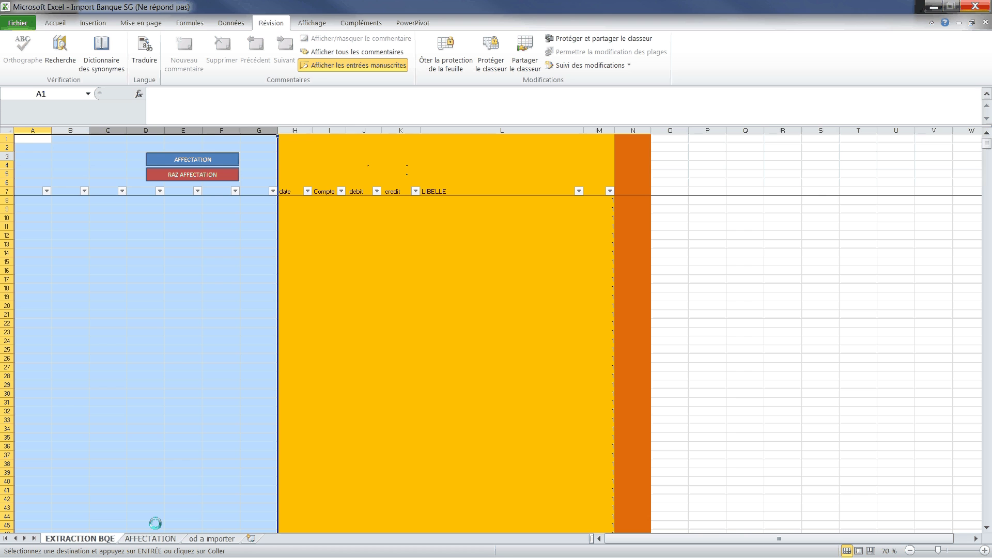
left_click(106, 226)
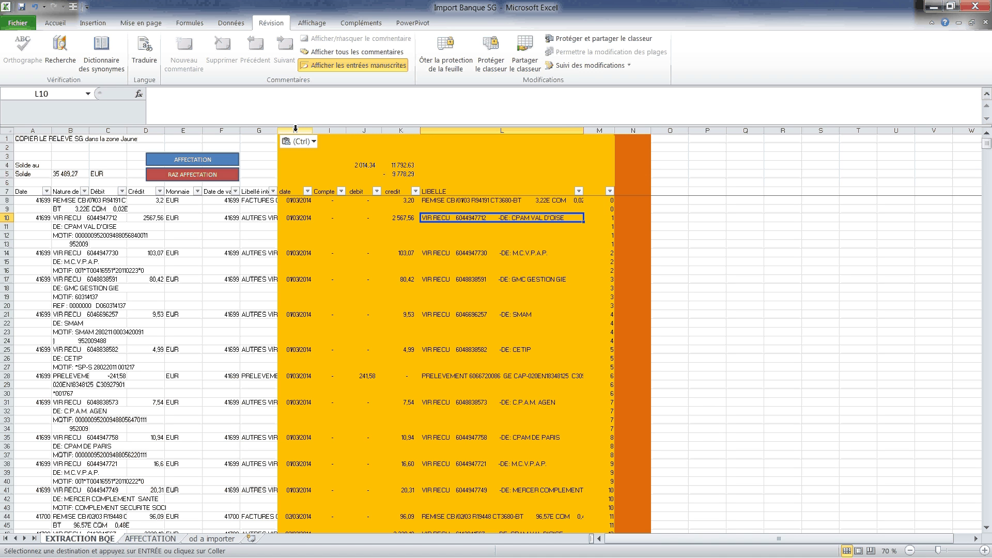
Step: Examine the converted entries in columns H to M and compare their labels with the label-to-account table on the AFFECTATION sheet
left_click_drag(295, 129, 600, 128)
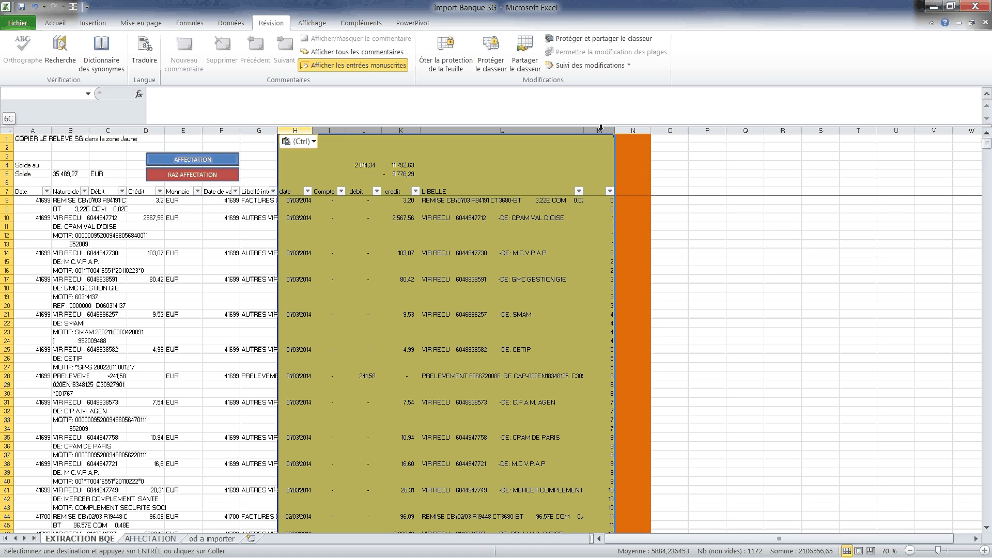
left_click_drag(600, 128, 600, 127)
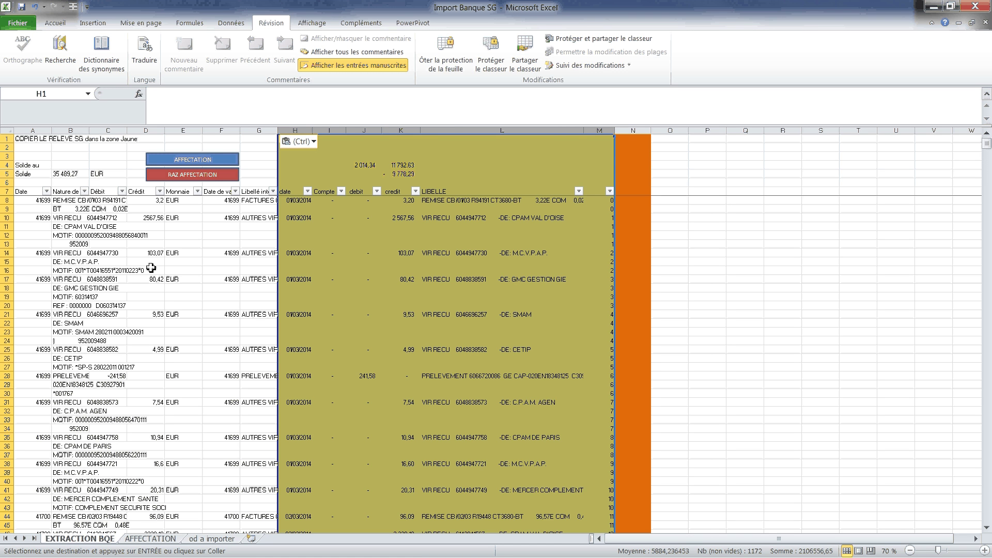
key("ctrl+Page_Down")
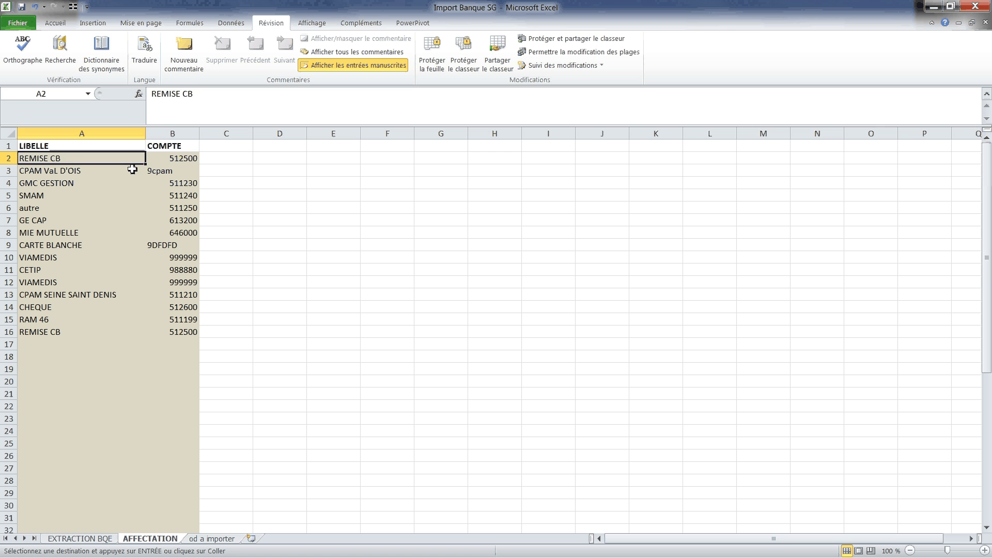
key("Right")
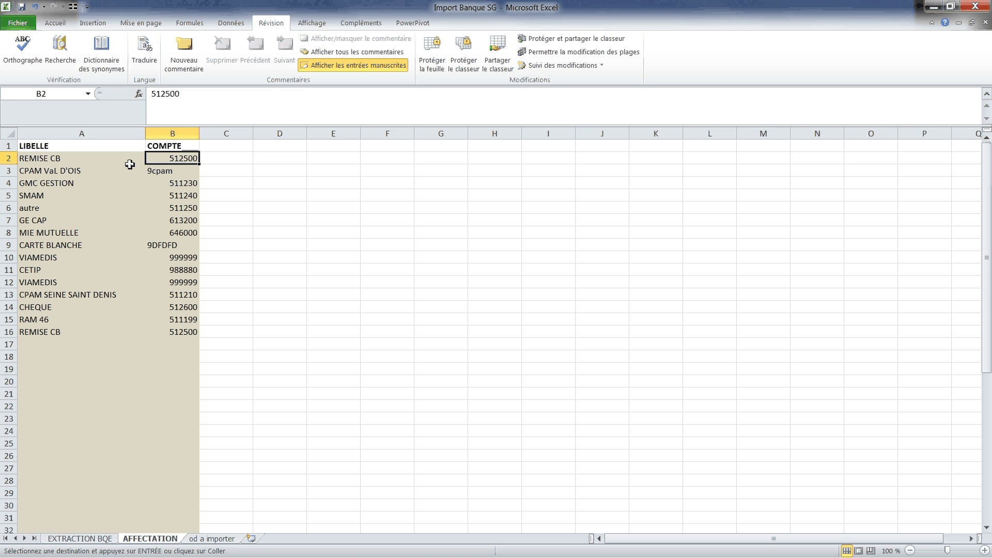
left_click(81, 538)
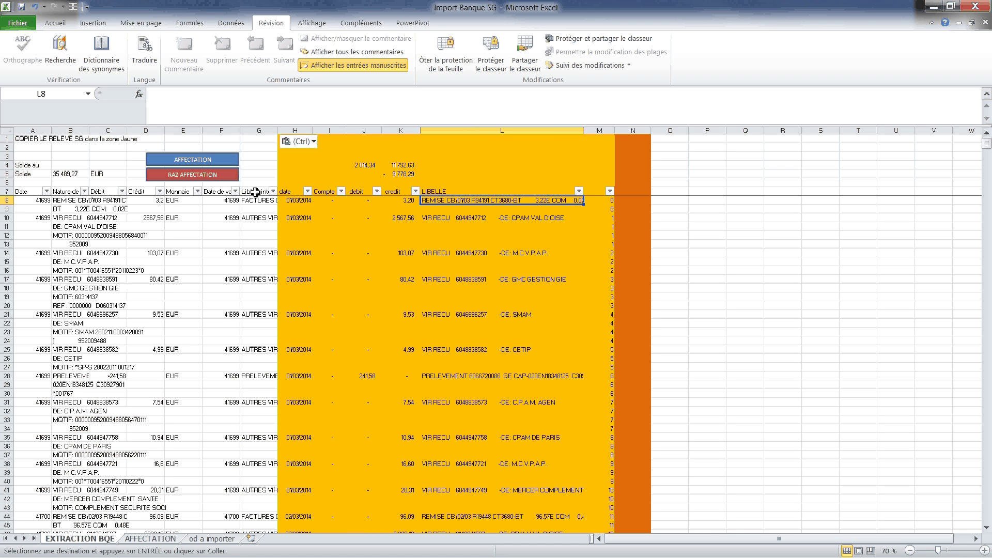
left_click(139, 539)
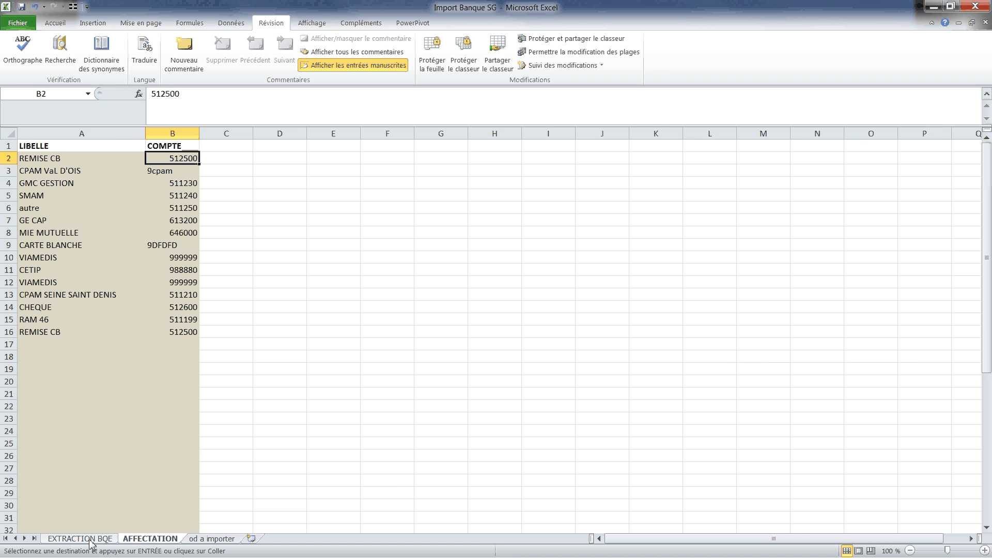
Step: Run the AFFECTATION macro on the EXTRACTION BQE sheet and review the assigned accounts in column N from the last entry up
left_click(89, 539)
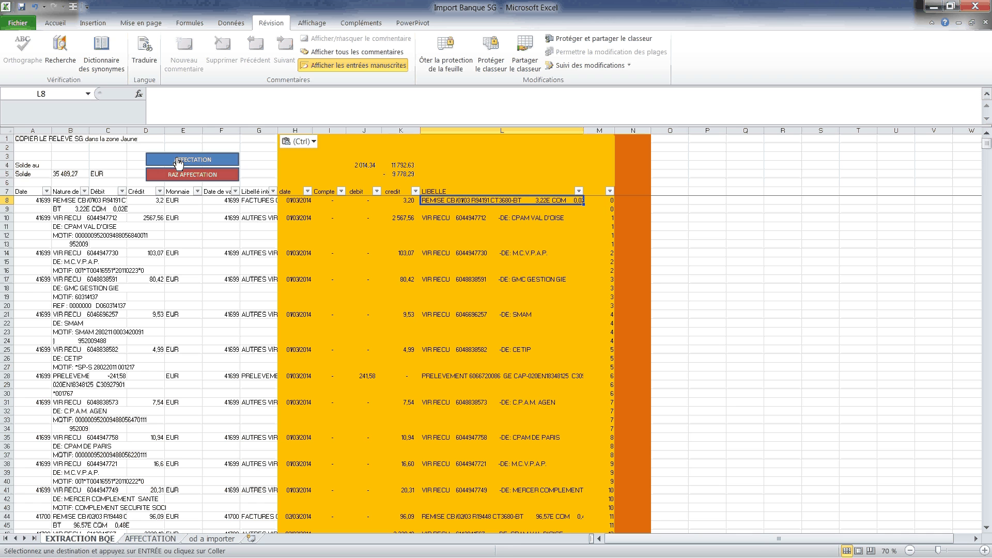
left_click(179, 161)
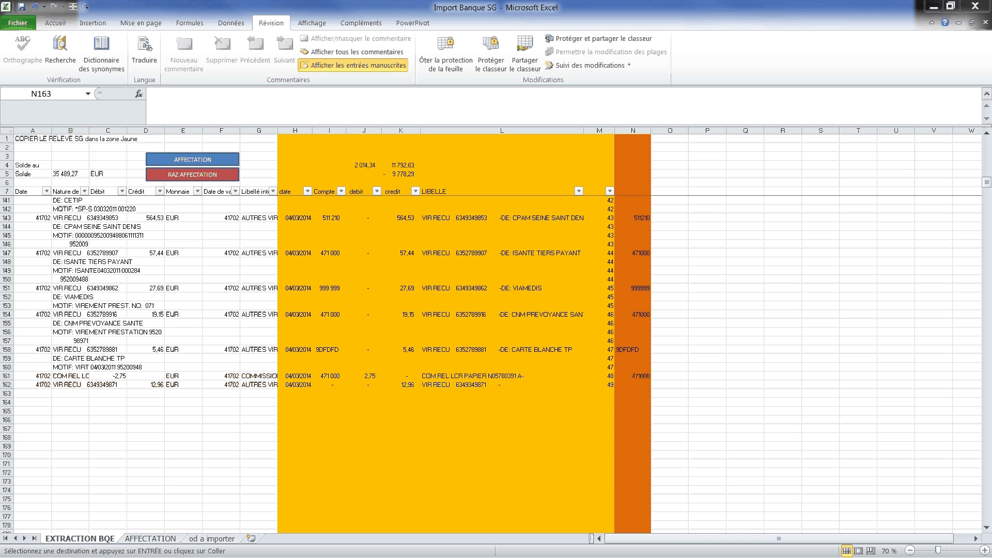
left_click(635, 349)
scroll(626, 341, "up", 7)
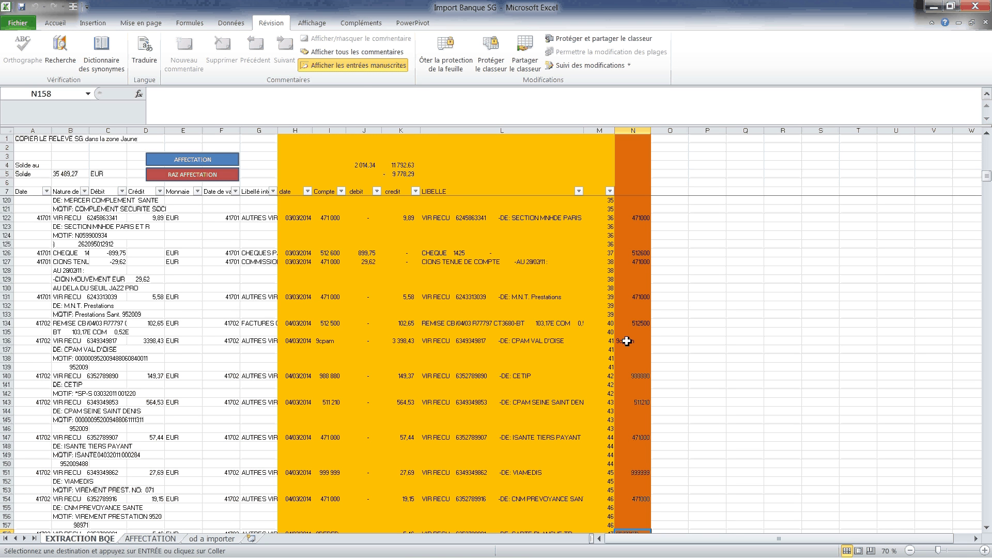
scroll(626, 340, "up", 20)
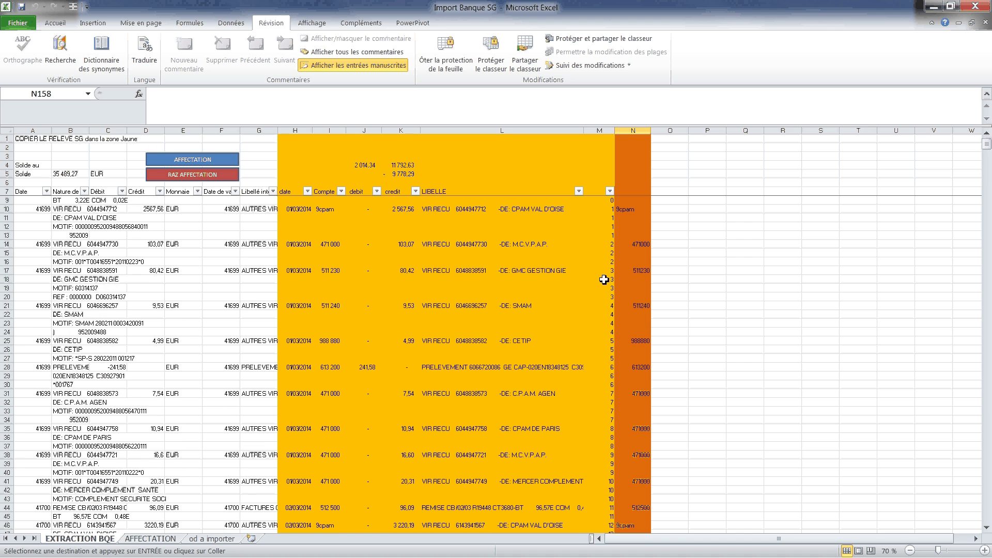
scroll(603, 280, "up", 1)
Step: Check the CPAM VAL D'OISE entry in row 10 against its label and account on the AFFECTATION sheet
left_click(460, 217)
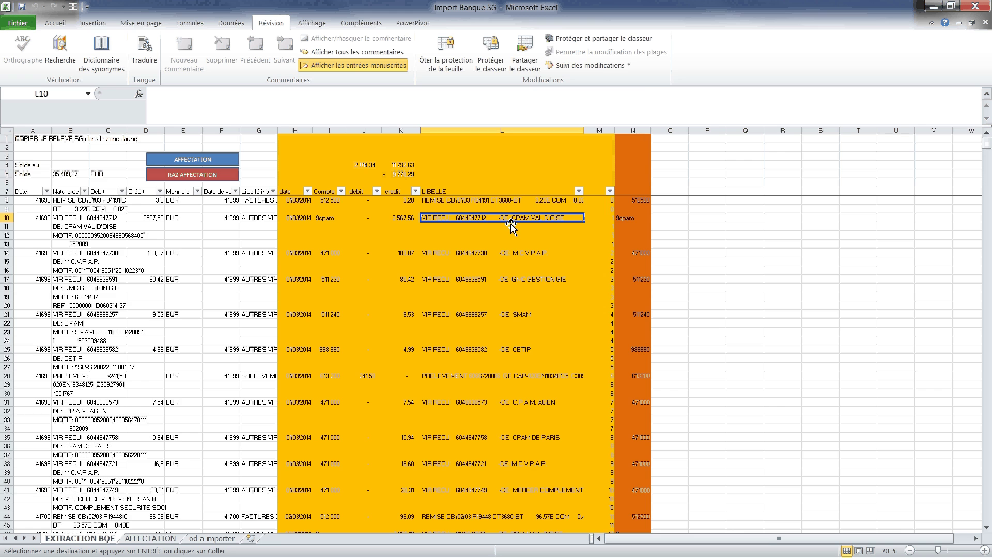
left_click(150, 540)
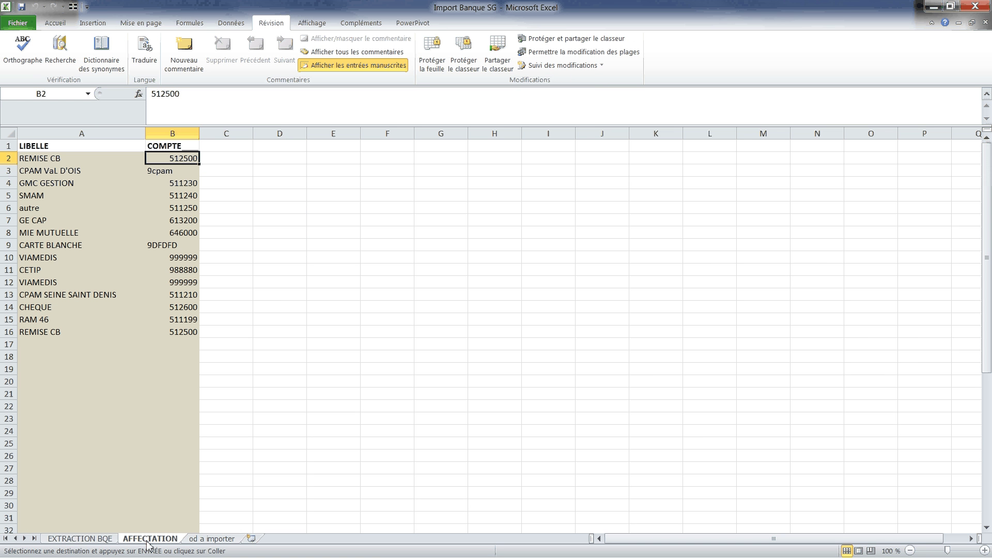
left_click(34, 173)
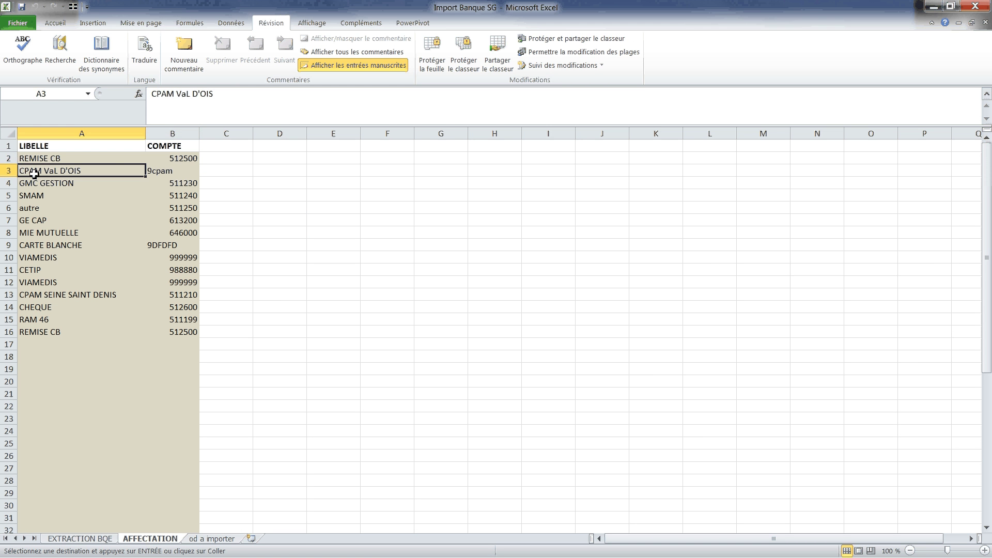
key("Right")
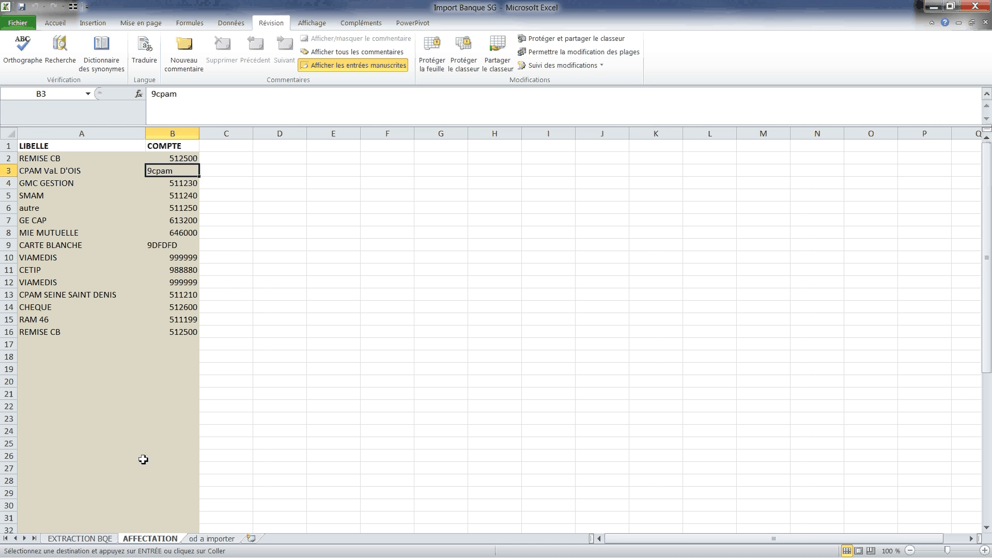
key("ctrl+Page_Up")
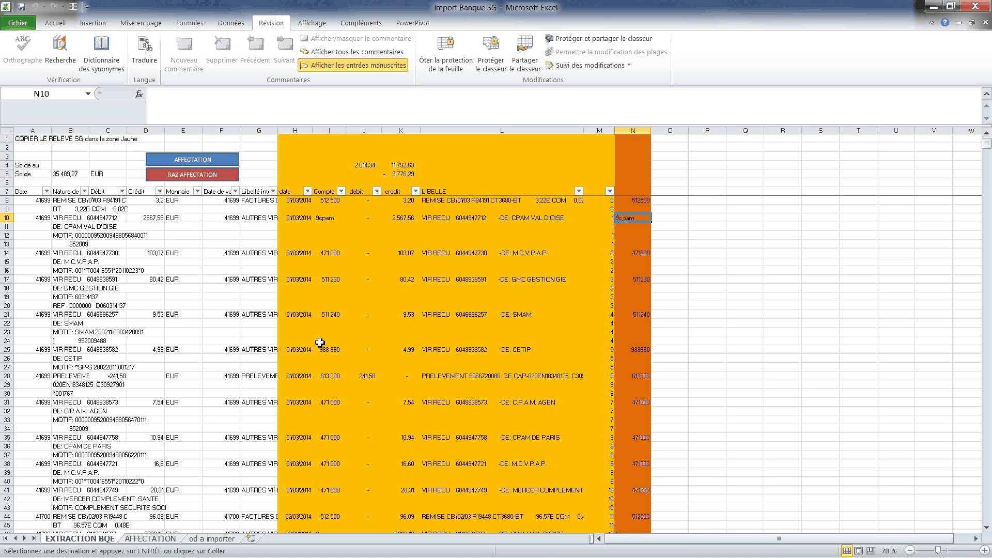
Step: Check the account assigned to the M.C.V.P.A.P. entry in N54 against the labels listed on the AFFECTATION sheet
scroll(320, 342, "down", 6)
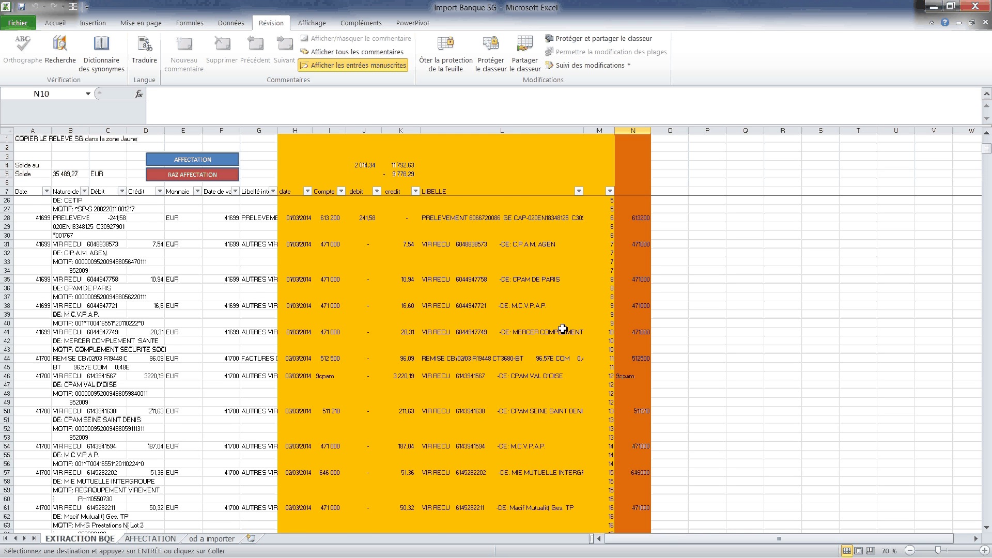
scroll(563, 328, "down", 3)
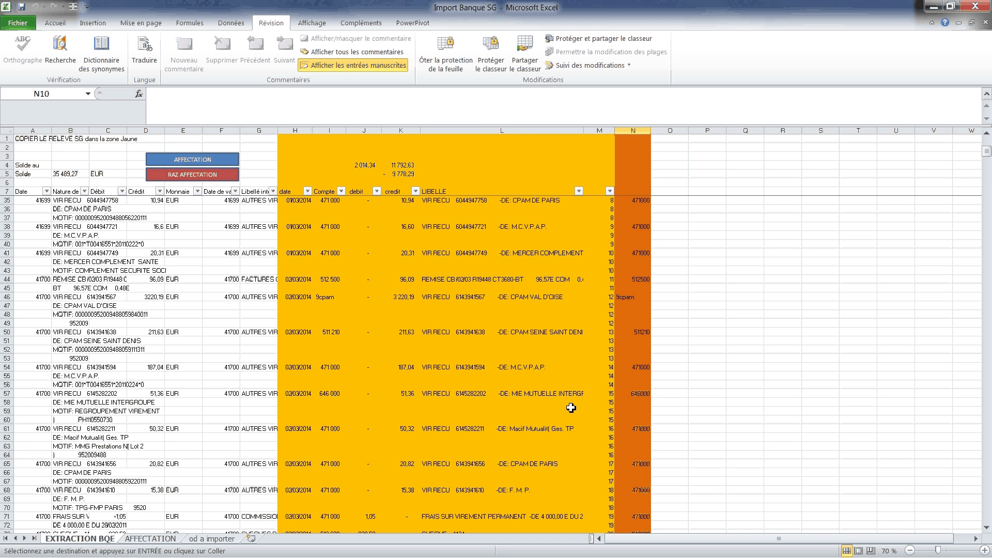
left_click(624, 368)
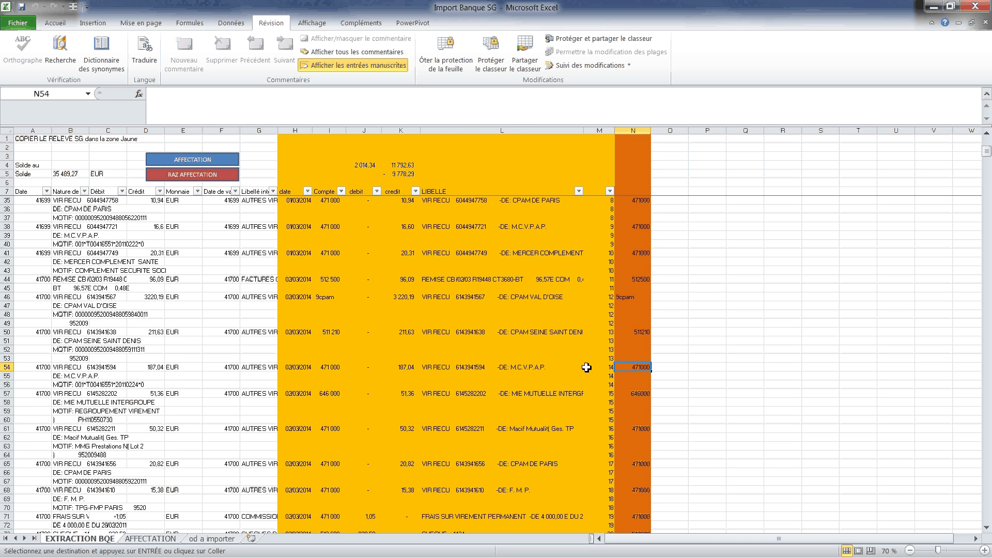
left_click(151, 539)
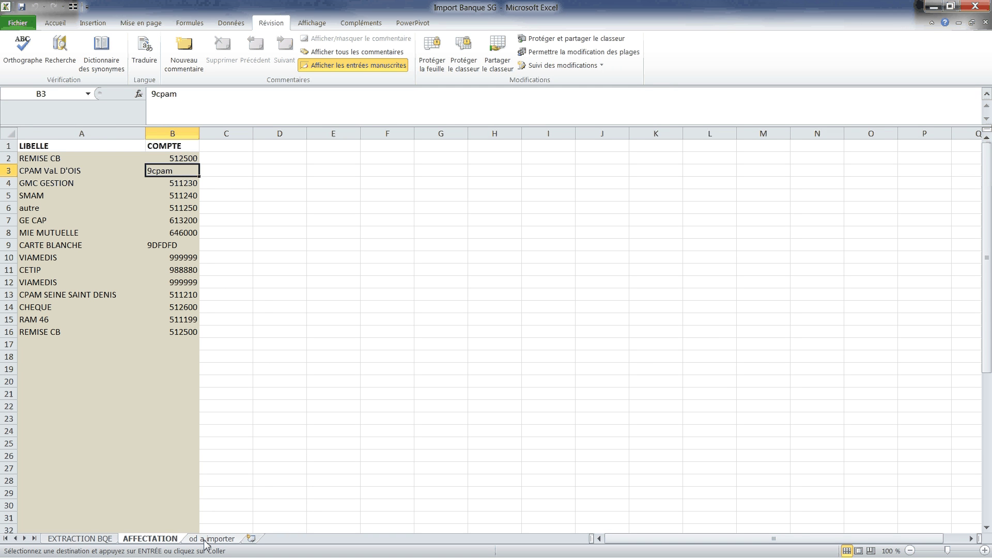
key("ctrl+Page_Up")
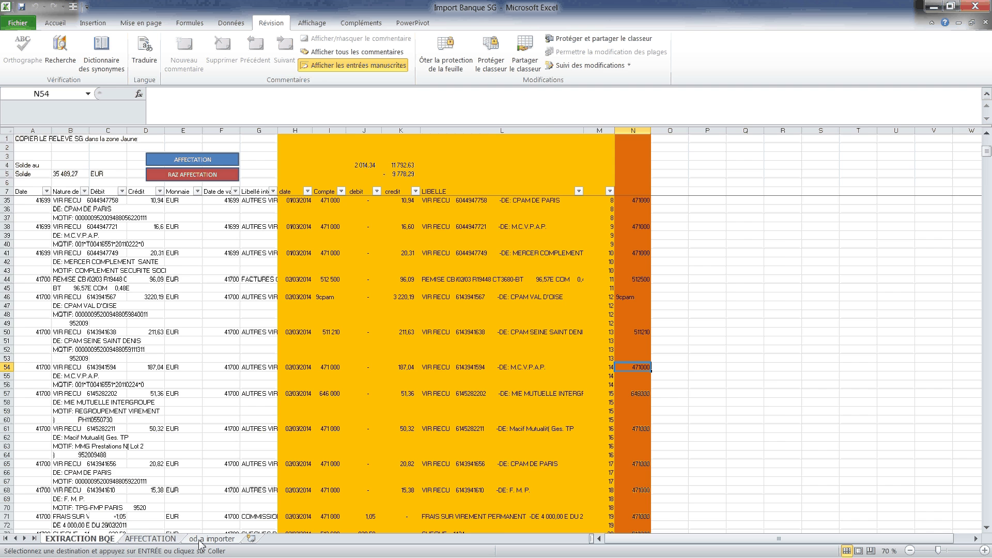
Step: View the od a importer sheet and highlight the first transaction's two journal lines in A8:G9
left_click(201, 539)
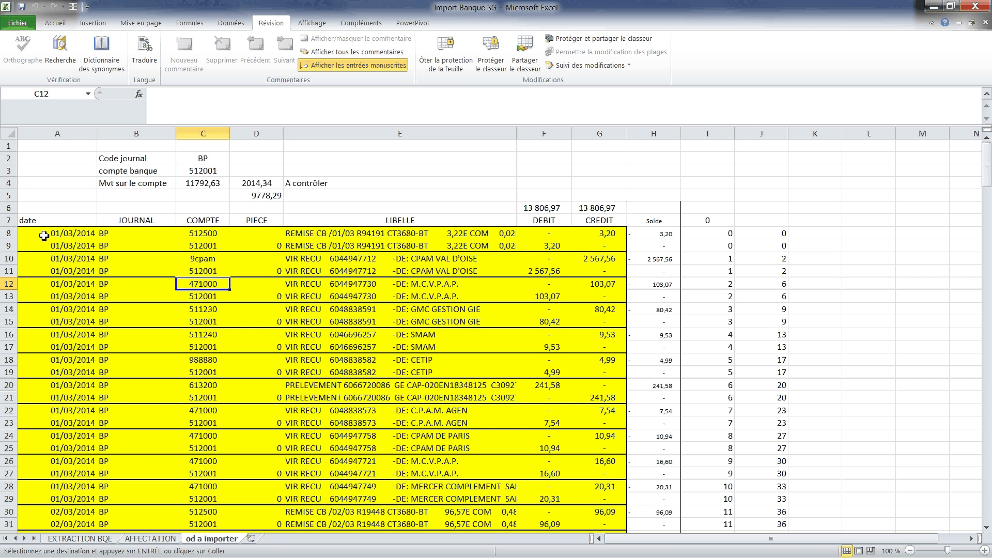
left_click_drag(44, 235, 569, 245)
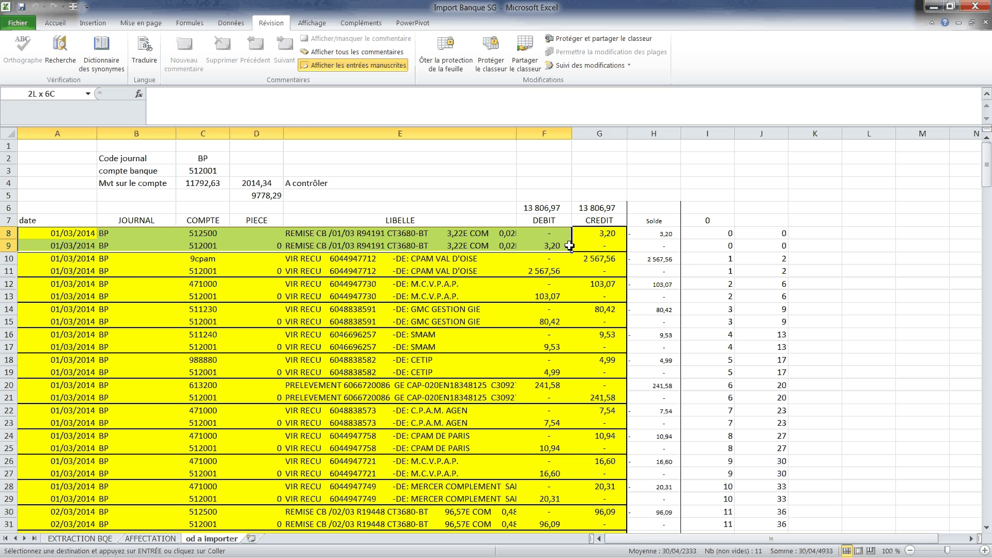
left_click_drag(569, 246, 599, 246)
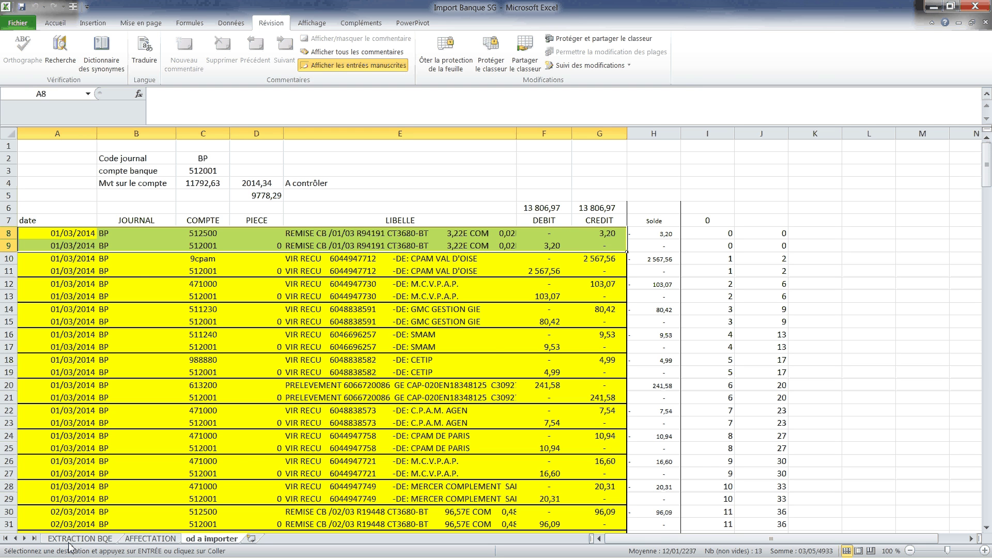
Step: Highlight the journal entries in A8:F107 to inspect them down to the last valid line, and return to A8
left_click_drag(44, 233, 494, 345)
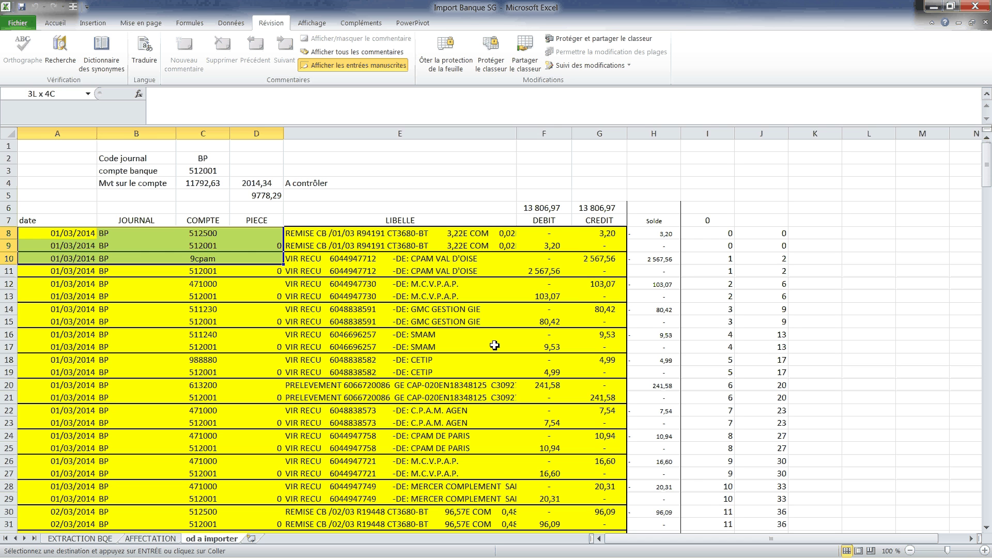
left_click_drag(494, 345, 544, 514)
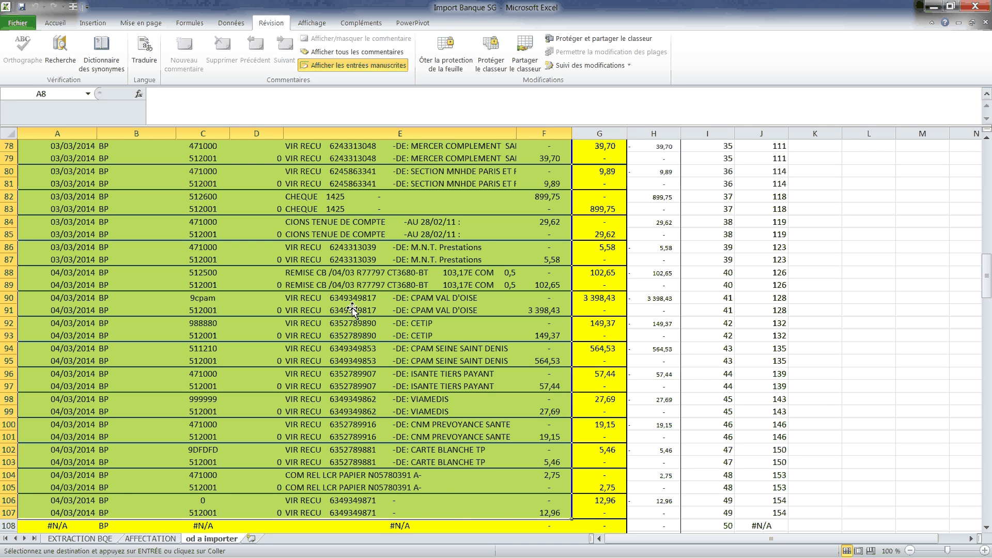
scroll(353, 311, "up", 14)
left_click(352, 311)
scroll(353, 311, "up", 12)
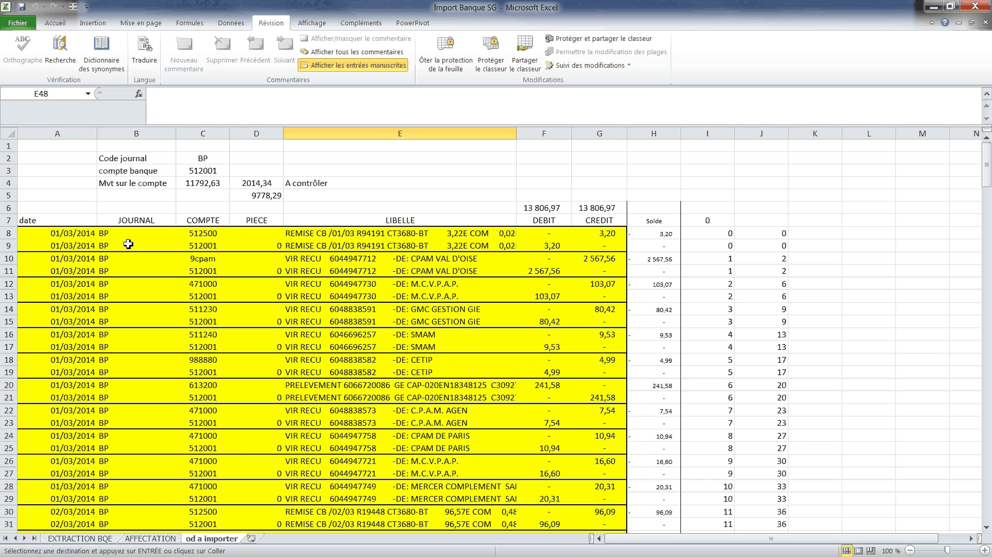
left_click(83, 234)
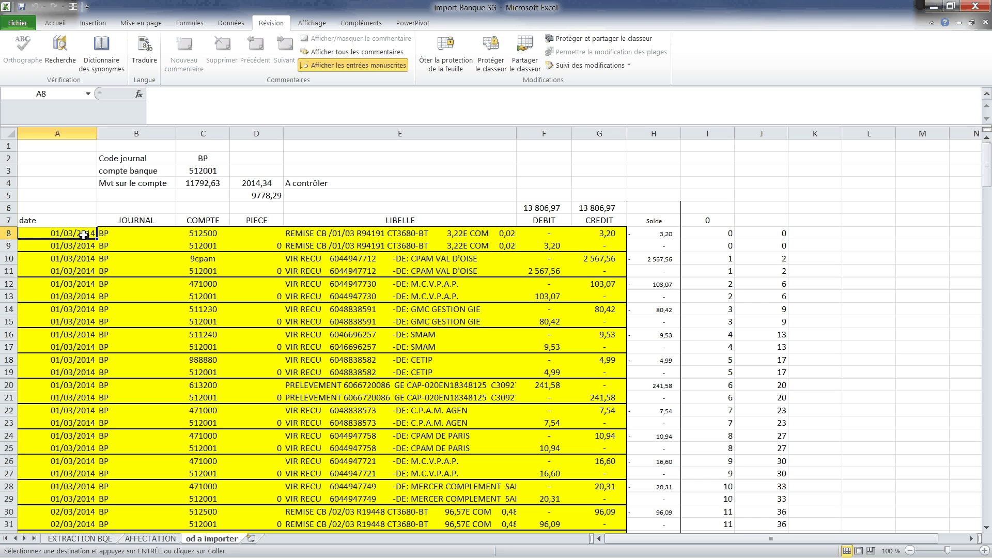